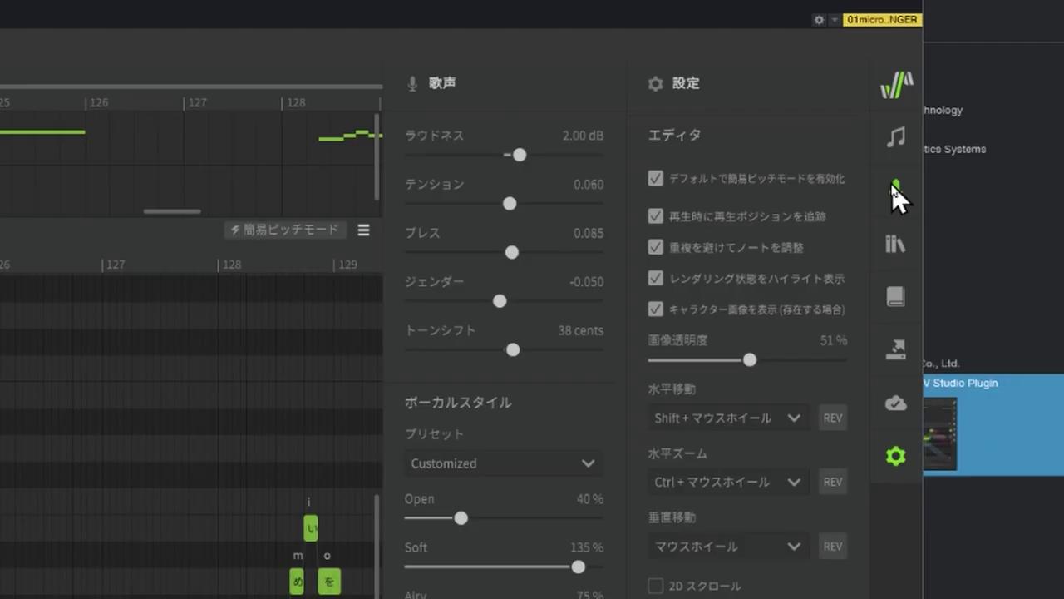
# - Open the voice settings and check which vocal style presets are available
pyautogui.click(952, 183)
pyautogui.click(895, 187)
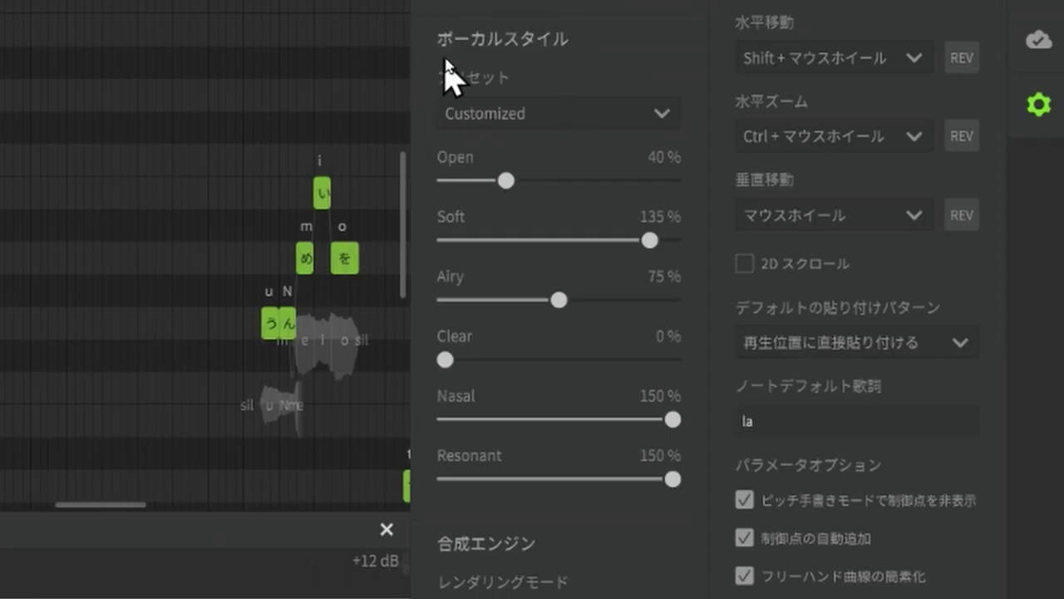
pyautogui.click(659, 115)
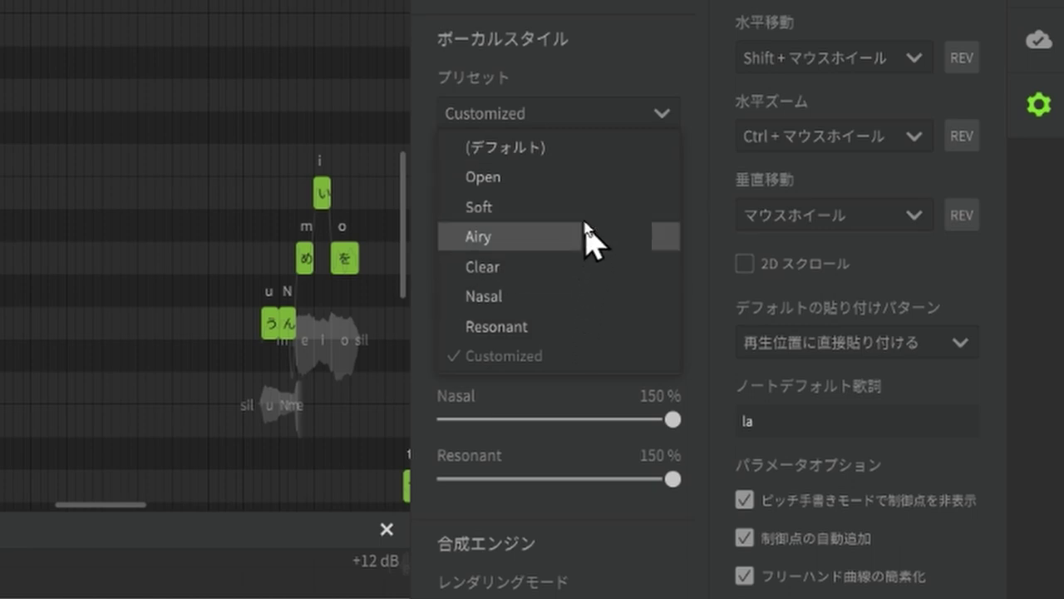
pyautogui.click(607, 83)
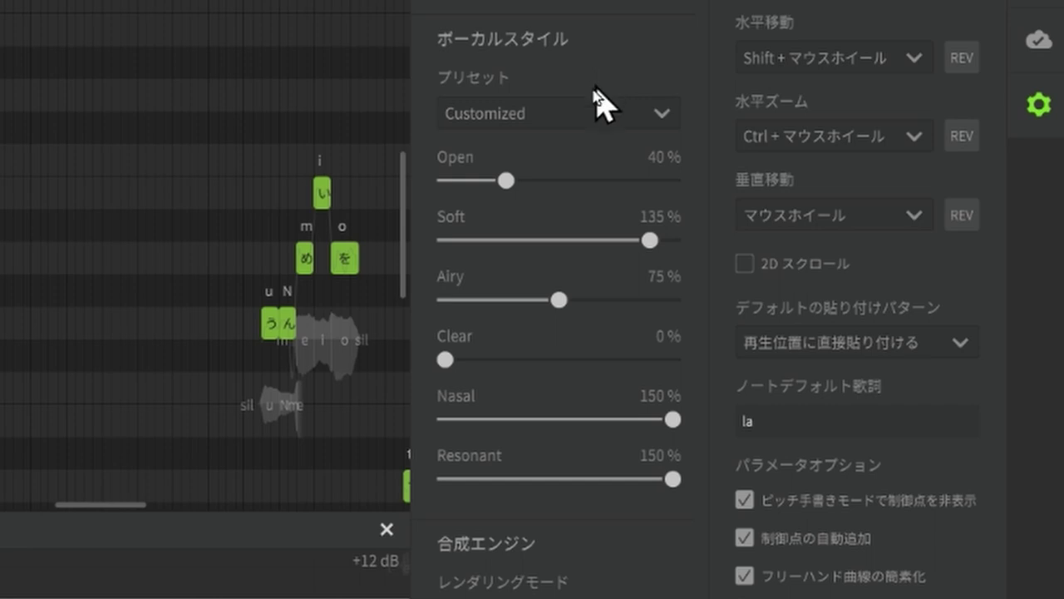
# - Set the Open, Soft, Airy, Nasal and Resonant vocal styles to 0 % and play the phrase as a baseline
pyautogui.moveTo(650, 240); pyautogui.dragTo(416, 261)
pyautogui.click(445, 299)
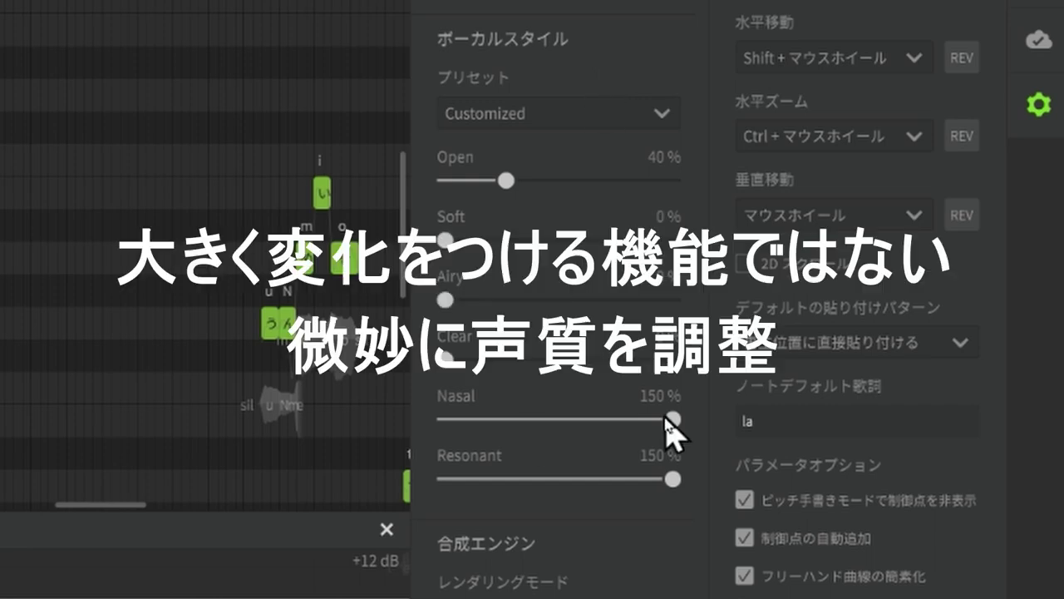
pyautogui.moveTo(672, 430); pyautogui.dragTo(434, 429)
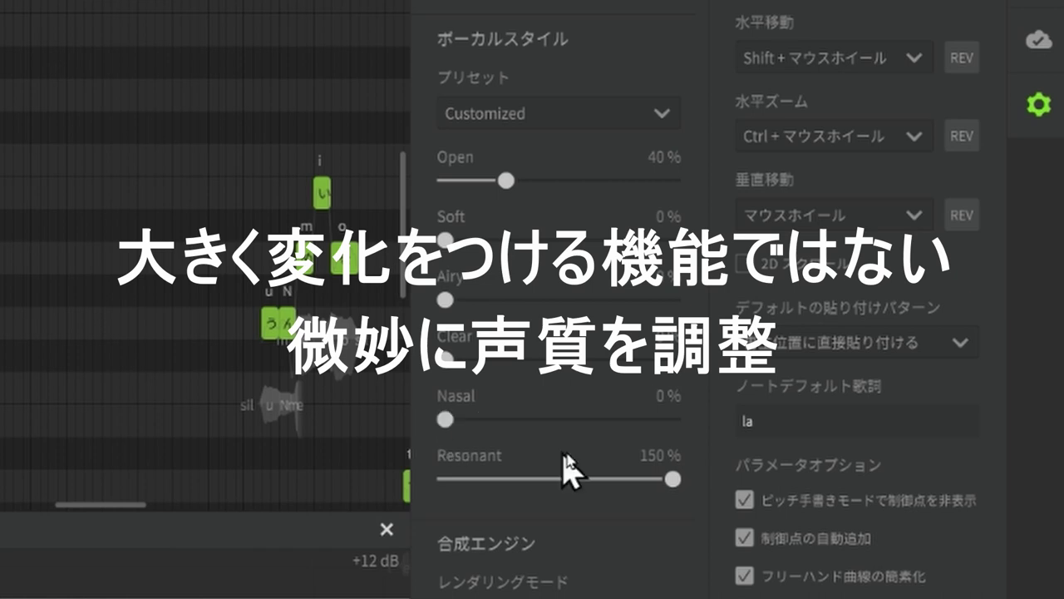
pyautogui.moveTo(672, 479); pyautogui.dragTo(501, 460)
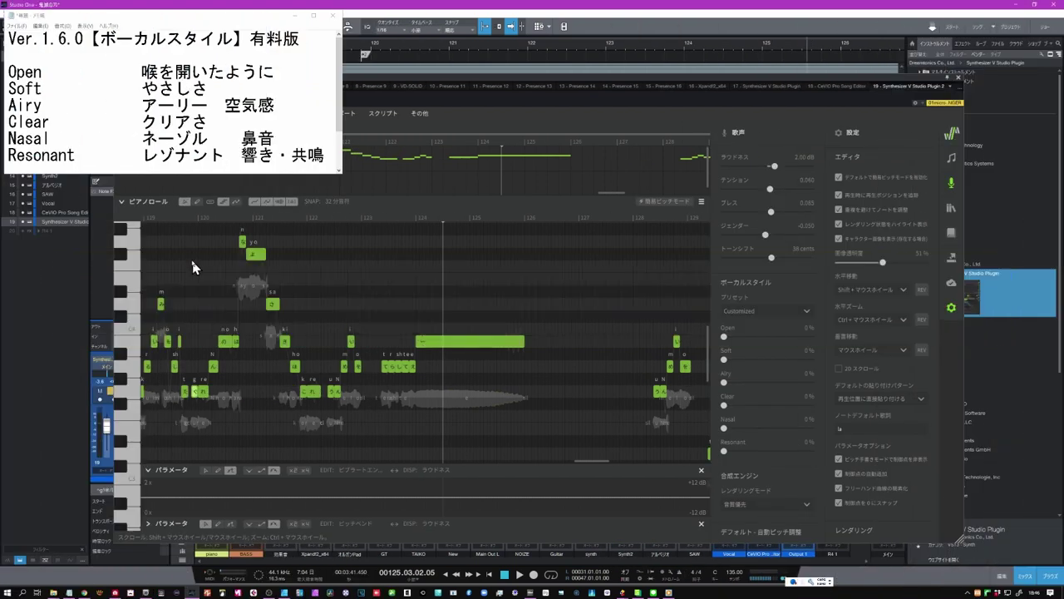
pyautogui.press('space')
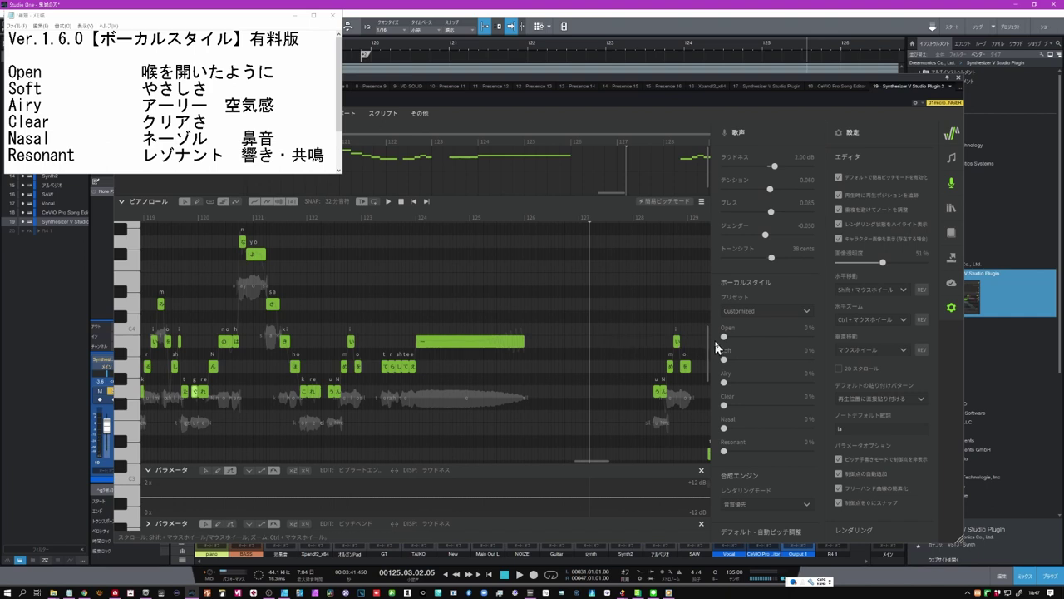
# - Set the Open vocal style to 150 % and play the phrase from just before bar 120
pyautogui.moveTo(723, 342); pyautogui.dragTo(830, 350)
pyautogui.click(192, 217)
pyautogui.press('space')
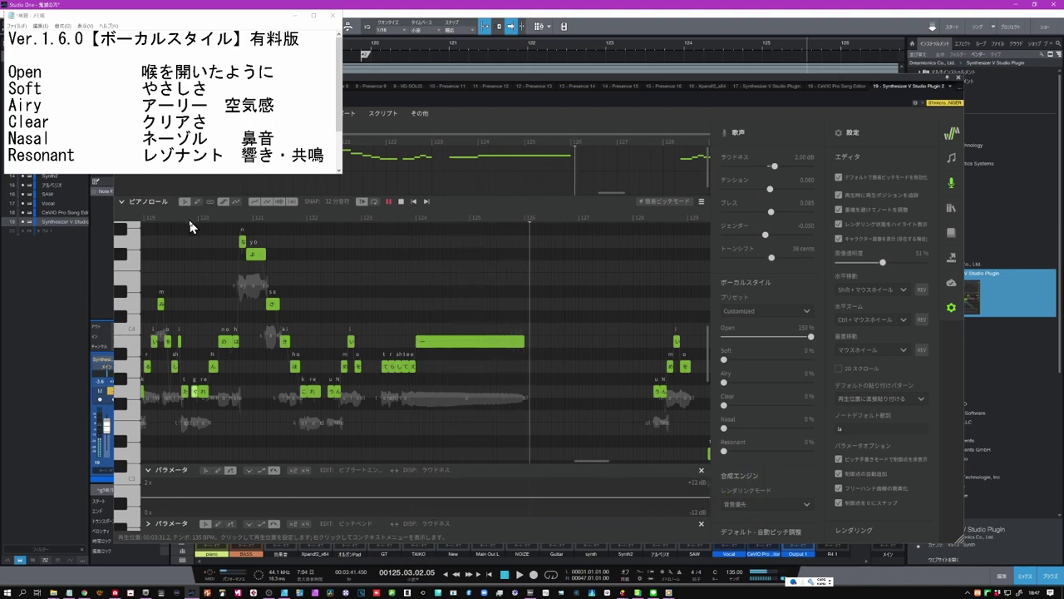
pyautogui.press('space')
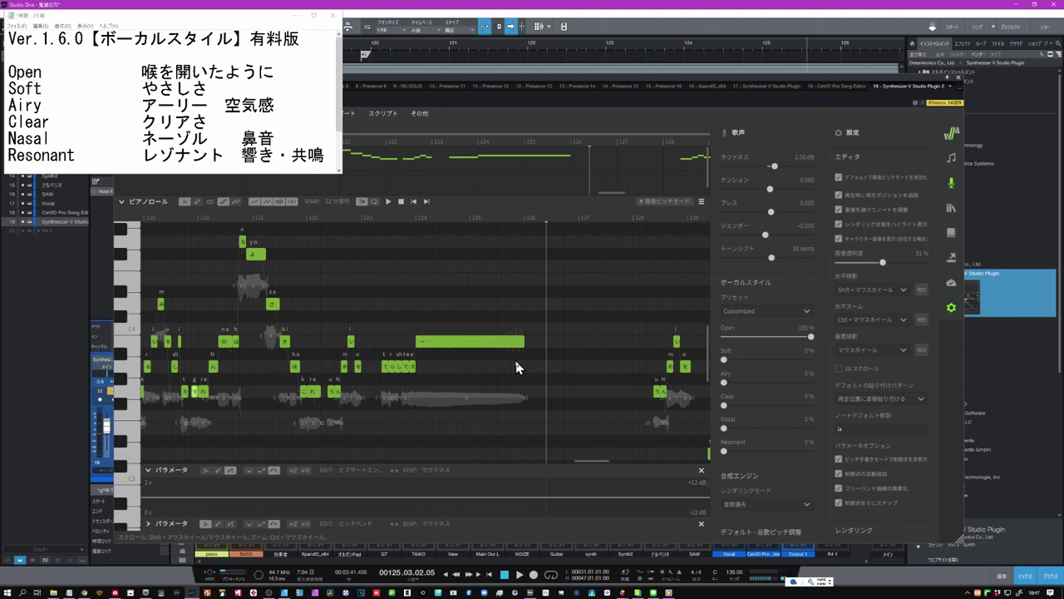
# - Compare playback of the phrase with the Open vocal style at 0 % and at 150 %
pyautogui.click(722, 336)
pyautogui.click(190, 218)
pyautogui.press('space')
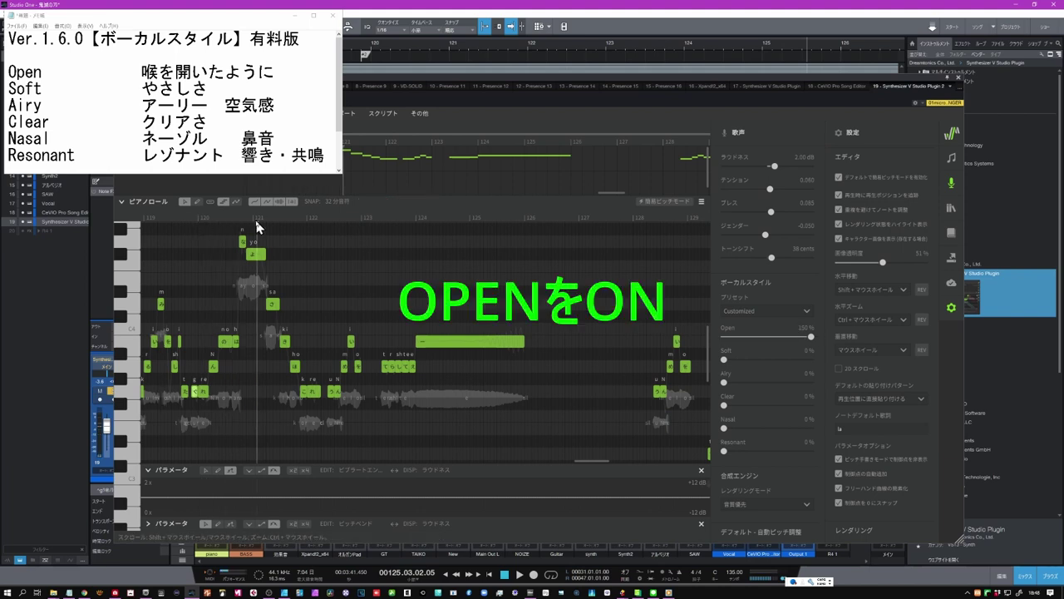
pyautogui.press('space')
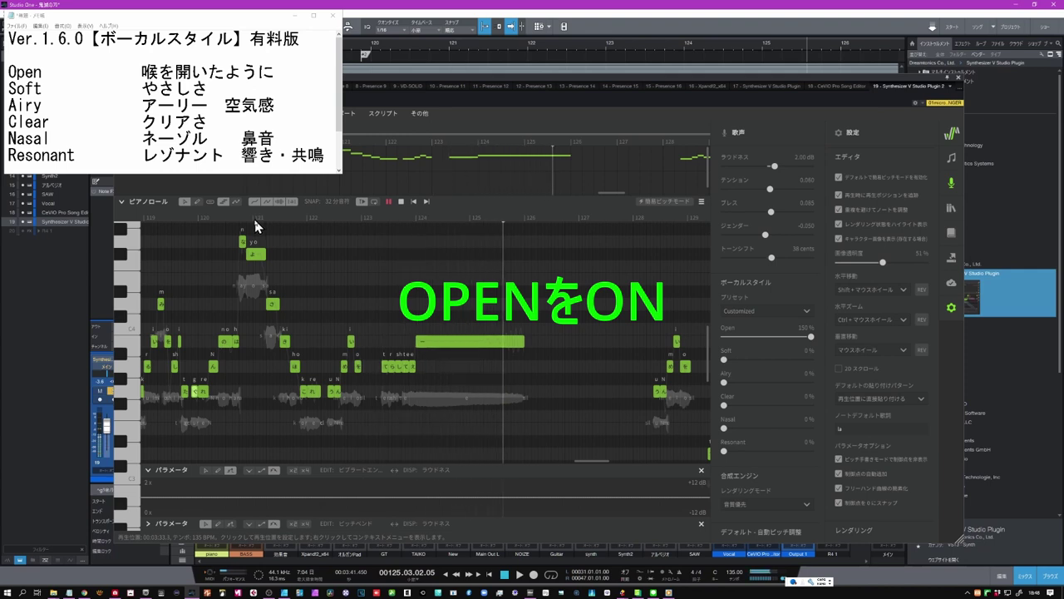
pyautogui.press('space')
# - Return Open to 0 %, set Soft to 150 % and place the playhead just before bar 120
pyautogui.click(724, 337)
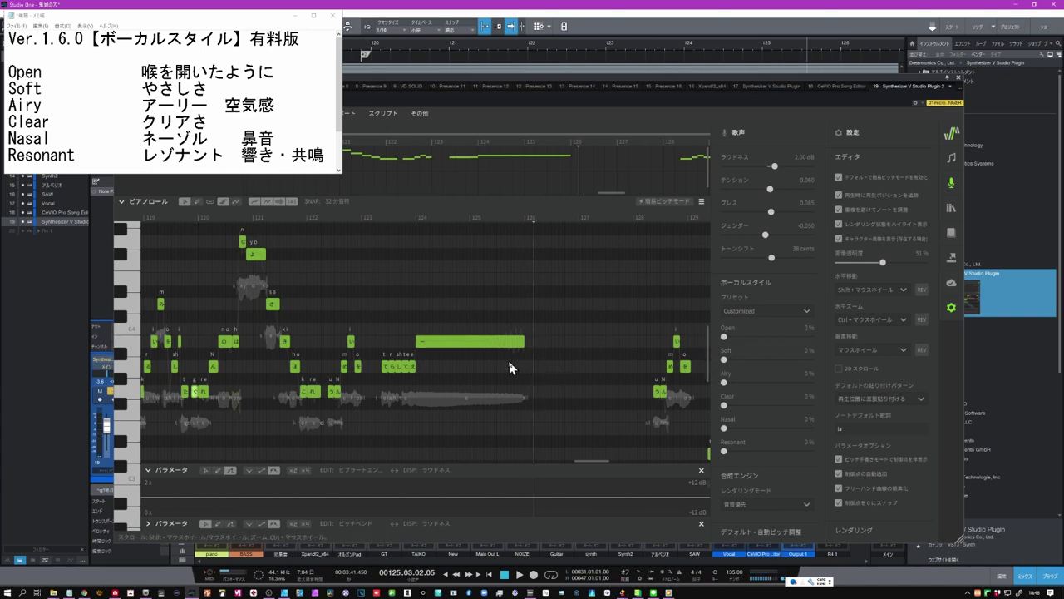
pyautogui.moveTo(725, 360); pyautogui.dragTo(832, 366)
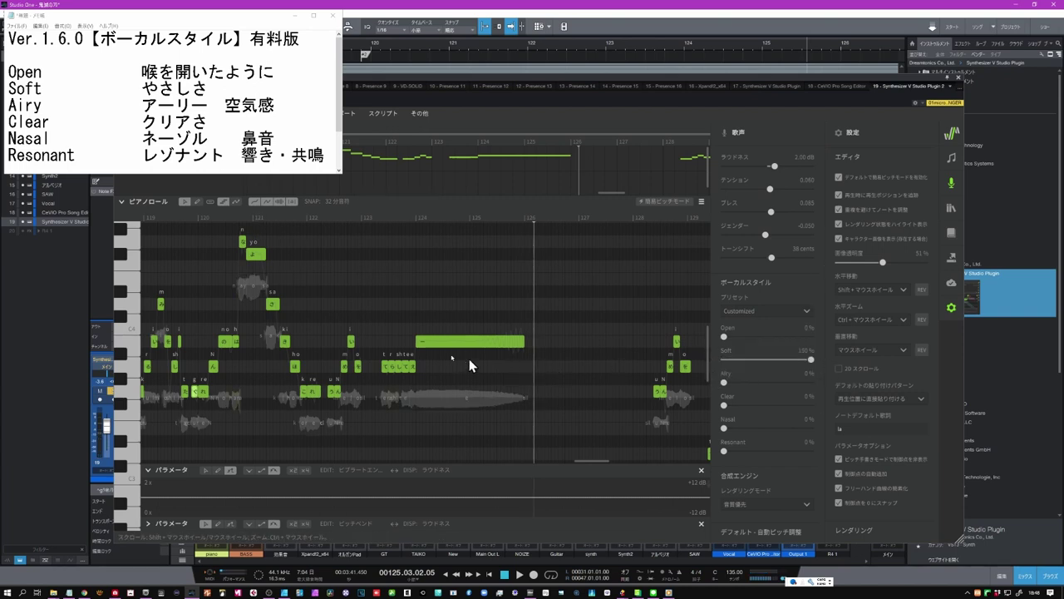
pyautogui.click(187, 217)
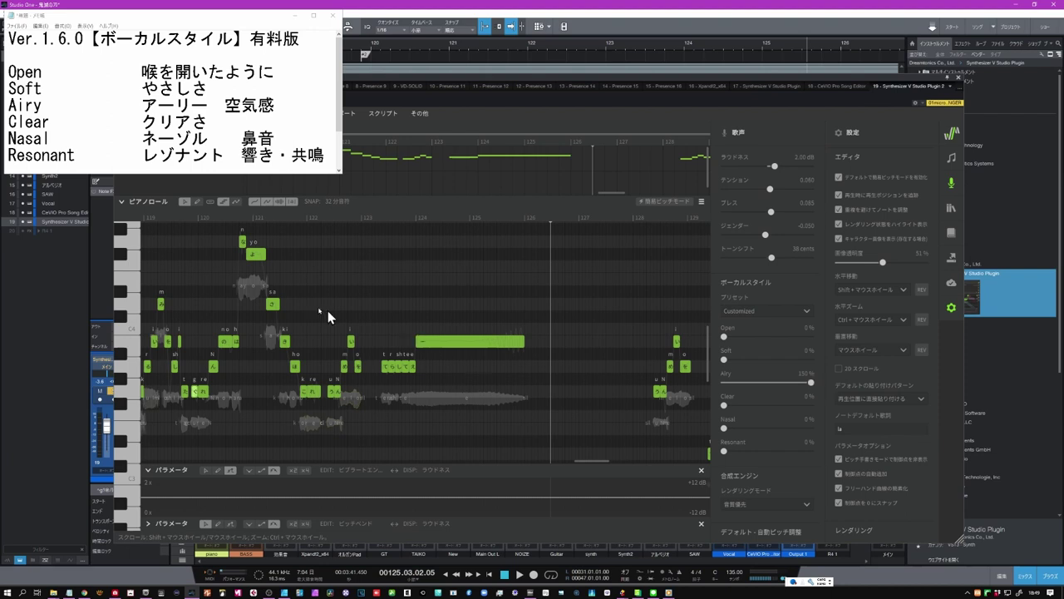
# - Play the phrase from just before bar 120 to hear the Airy vocal style
pyautogui.click(190, 226)
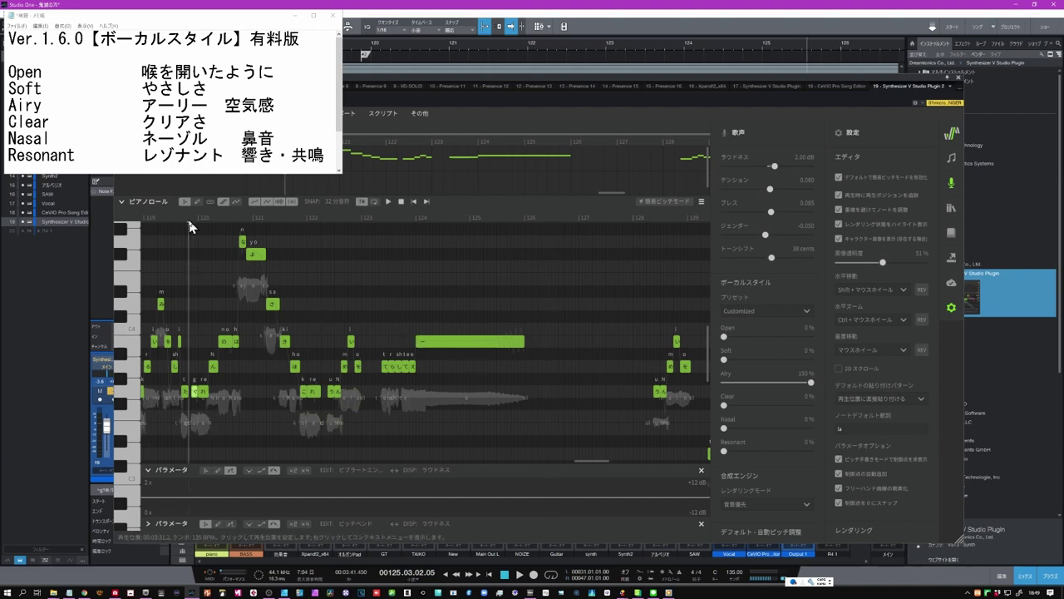
pyautogui.press('space')
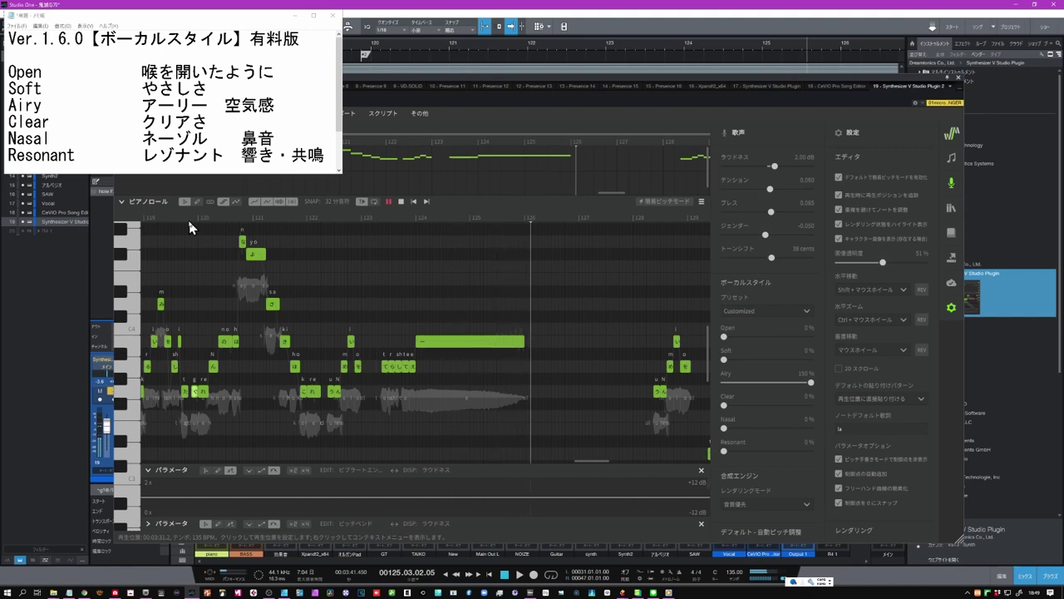
pyautogui.press('space')
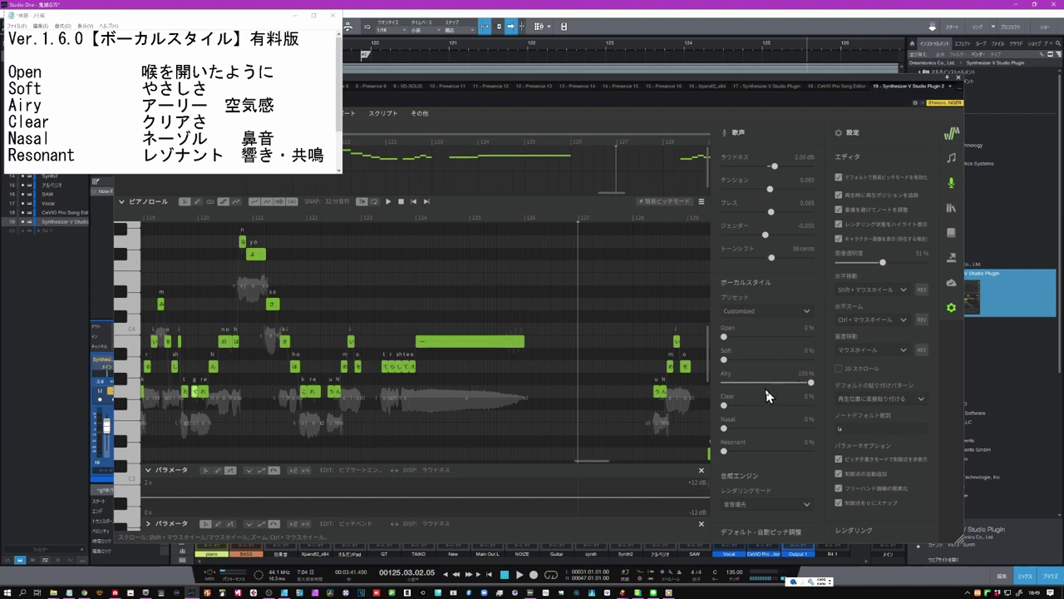
# - Return Airy to 0 %, set Clear to 150 % and place the playhead just before bar 120
pyautogui.moveTo(812, 382); pyautogui.dragTo(726, 409)
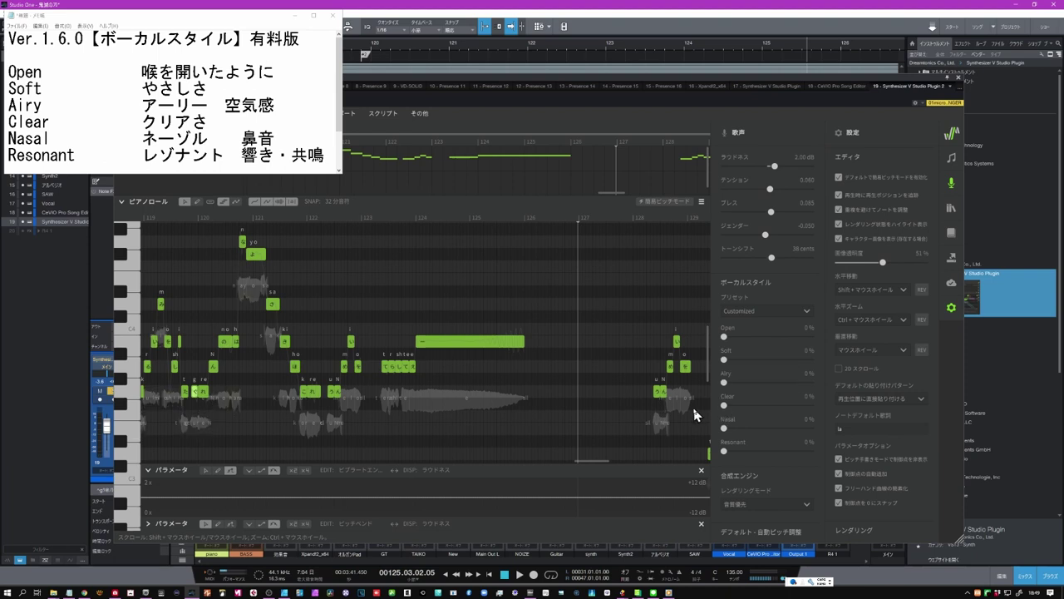
pyautogui.moveTo(724, 406); pyautogui.dragTo(812, 408)
pyautogui.click(189, 221)
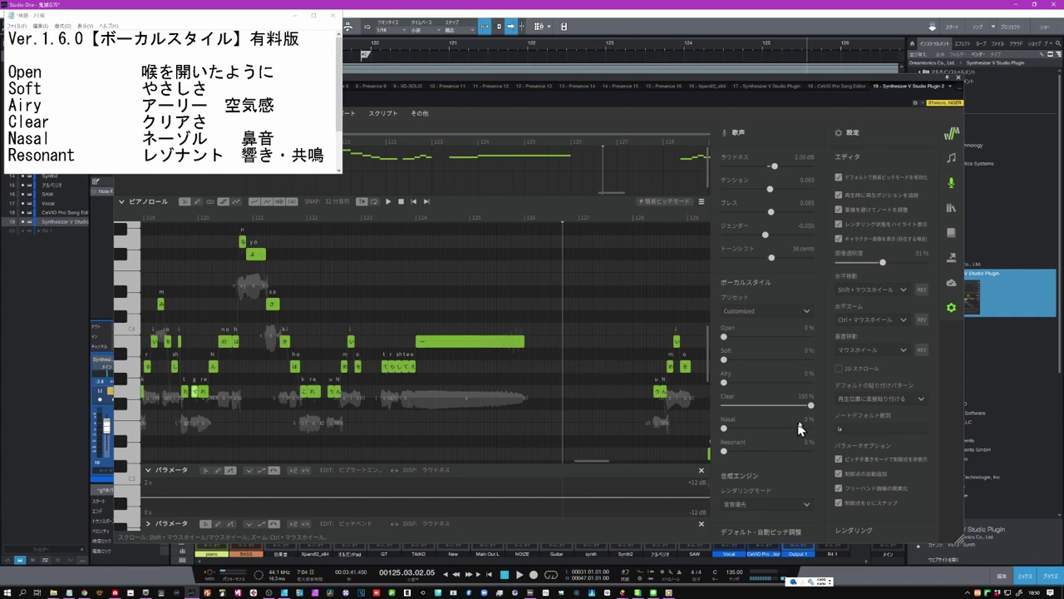
# - Return Clear to 0 %, set Nasal to 150 % and play the phrase from just before bar 120
pyautogui.moveTo(811, 405); pyautogui.dragTo(730, 434)
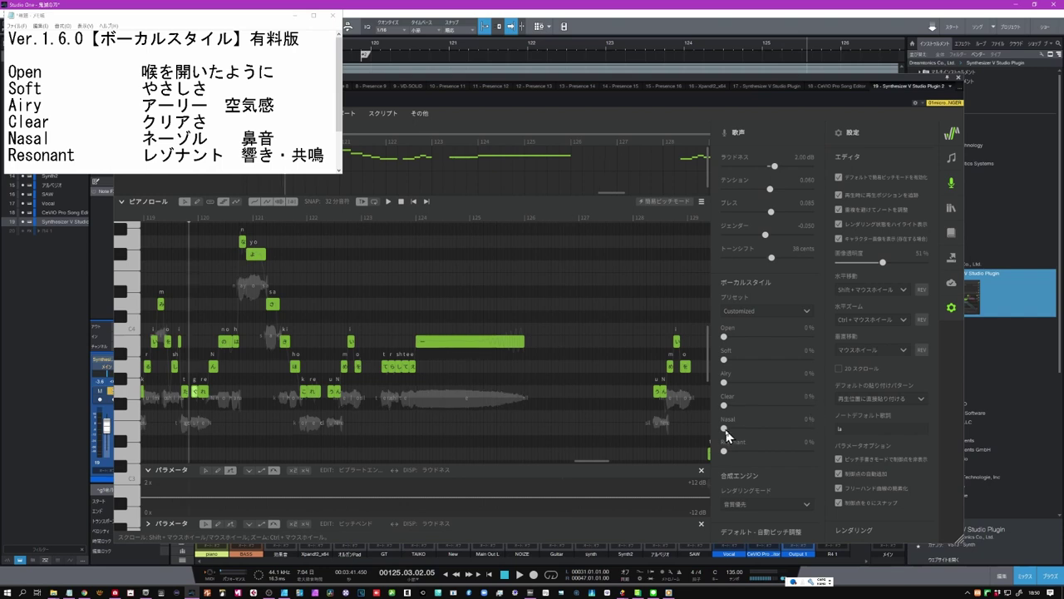
pyautogui.moveTo(724, 429); pyautogui.dragTo(812, 428)
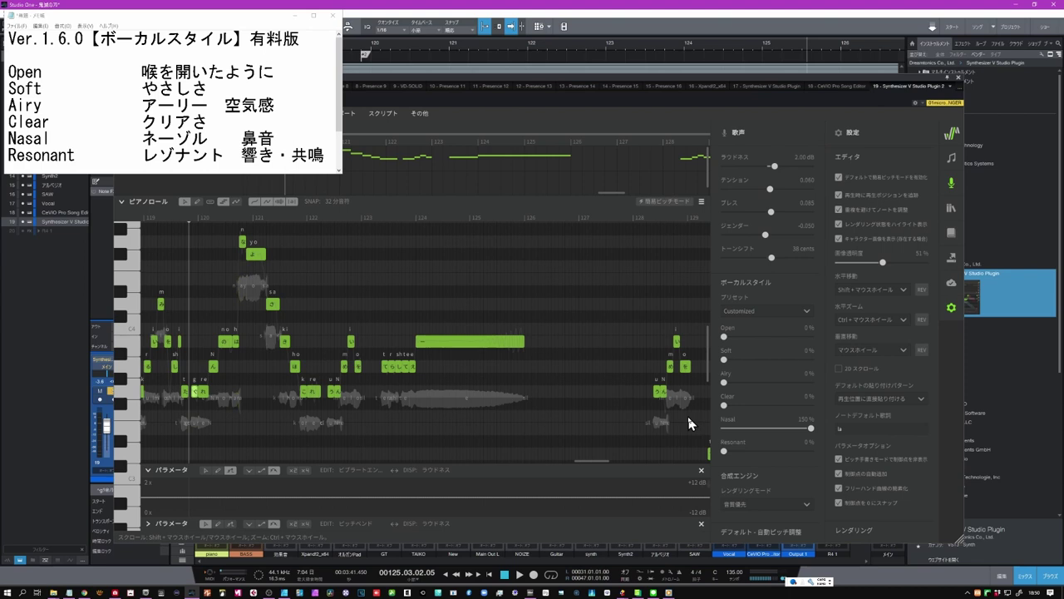
pyautogui.press('space')
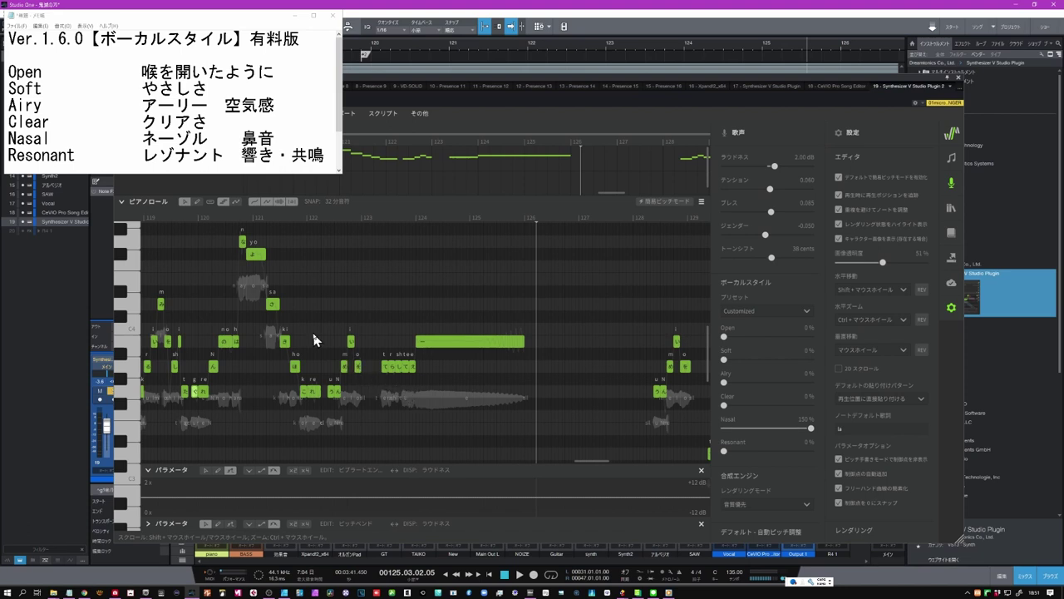
pyautogui.click(189, 220)
pyautogui.press('space')
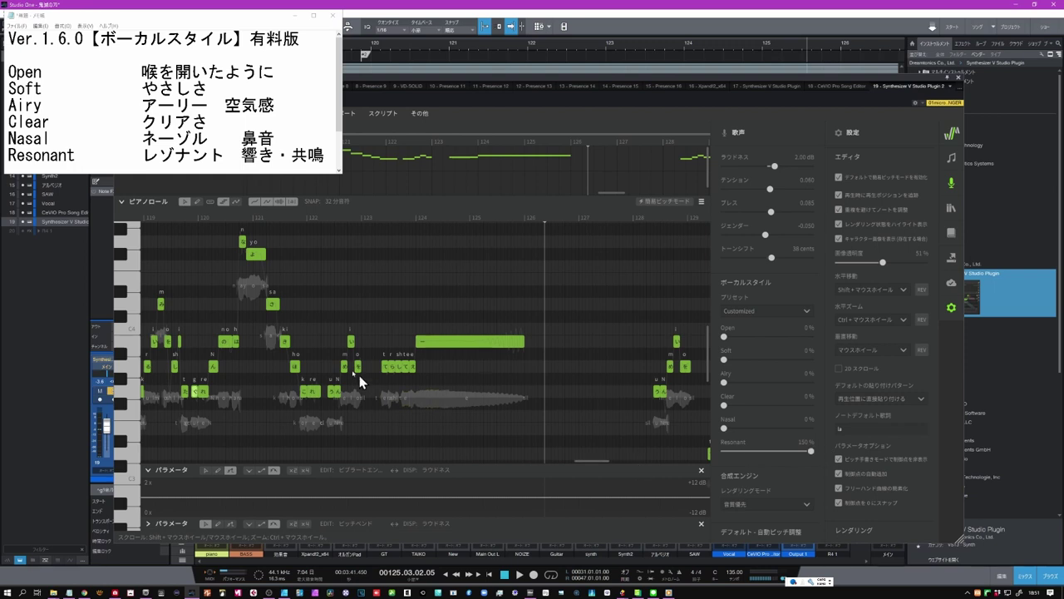
# - Blend the vocal styles with Open 55 %, Soft 115 %, Airy 120 %, Clear 55 %, Nasal 105 % and Resonant 70 %
pyautogui.click(197, 218)
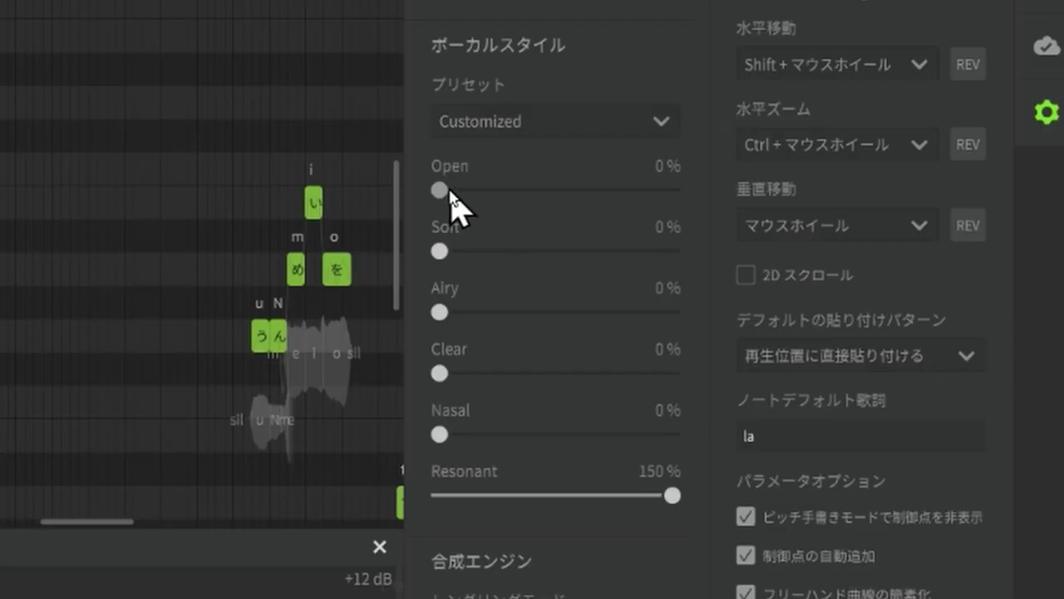
pyautogui.moveTo(450, 191); pyautogui.dragTo(529, 193)
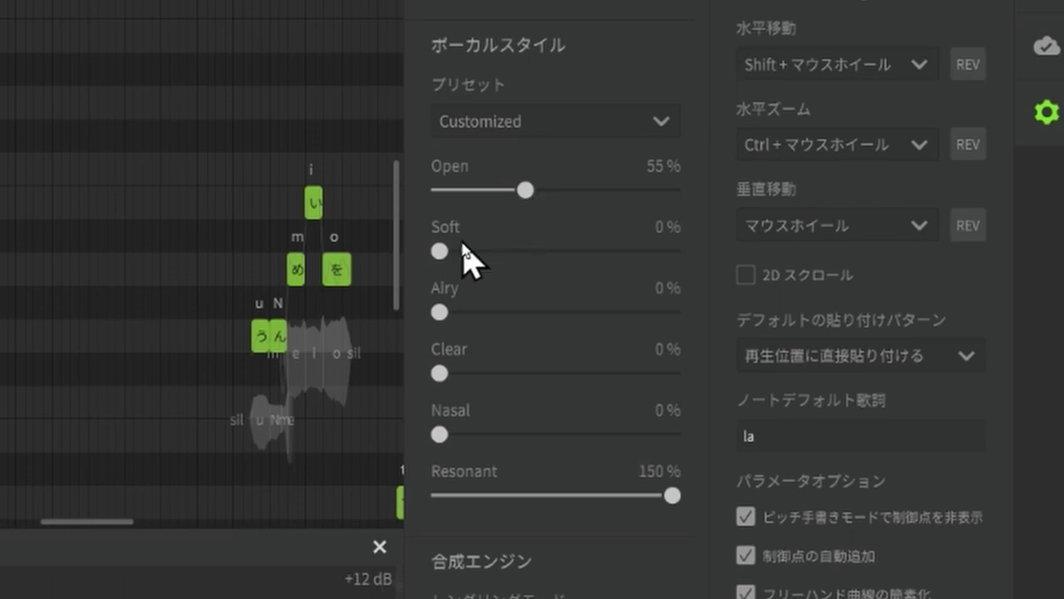
pyautogui.moveTo(463, 252); pyautogui.dragTo(624, 268)
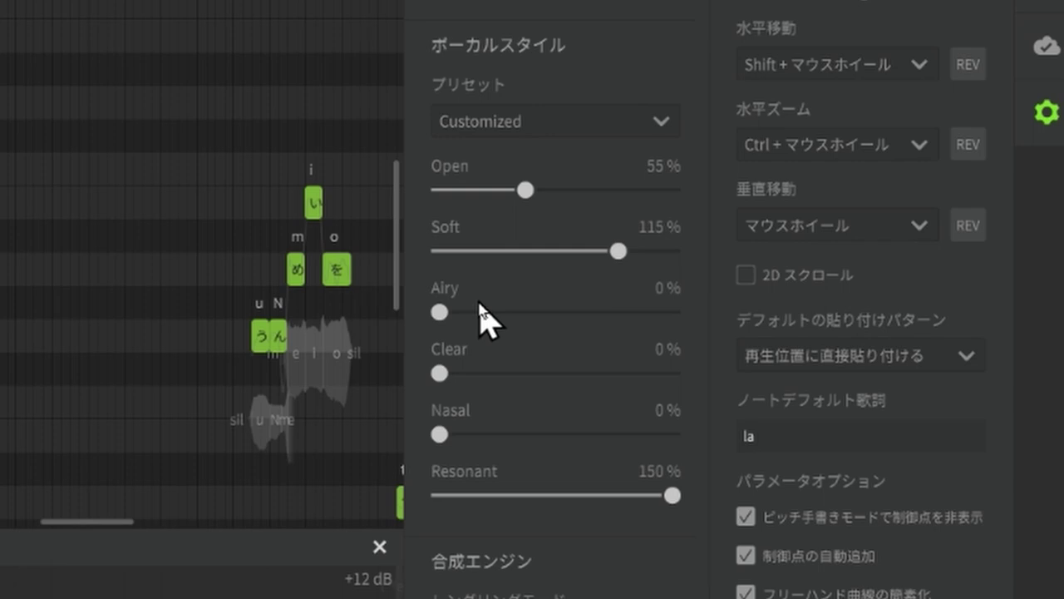
pyautogui.moveTo(480, 306); pyautogui.dragTo(625, 313)
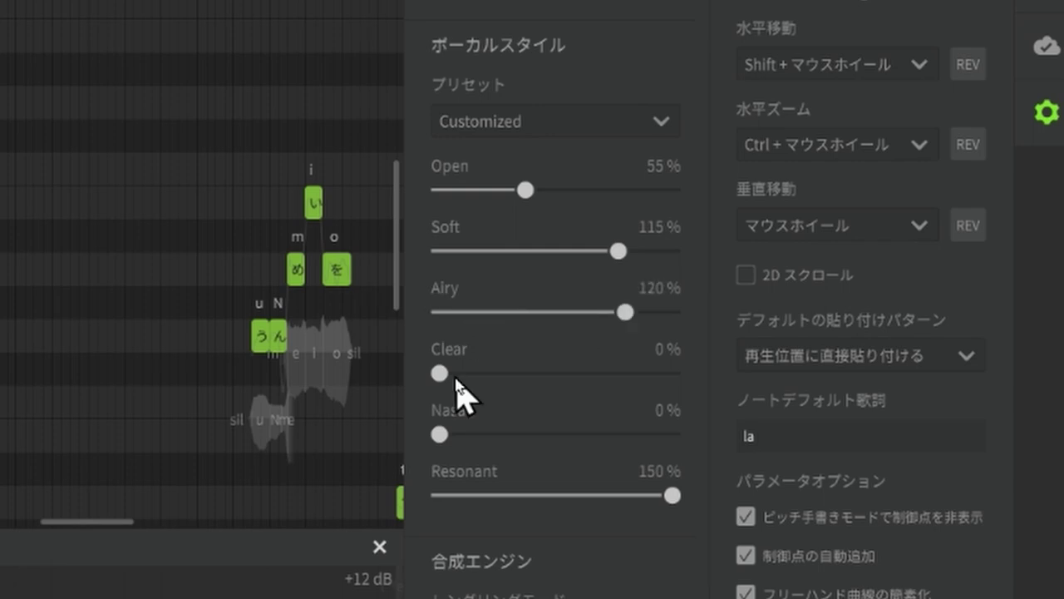
pyautogui.moveTo(442, 372); pyautogui.dragTo(529, 374)
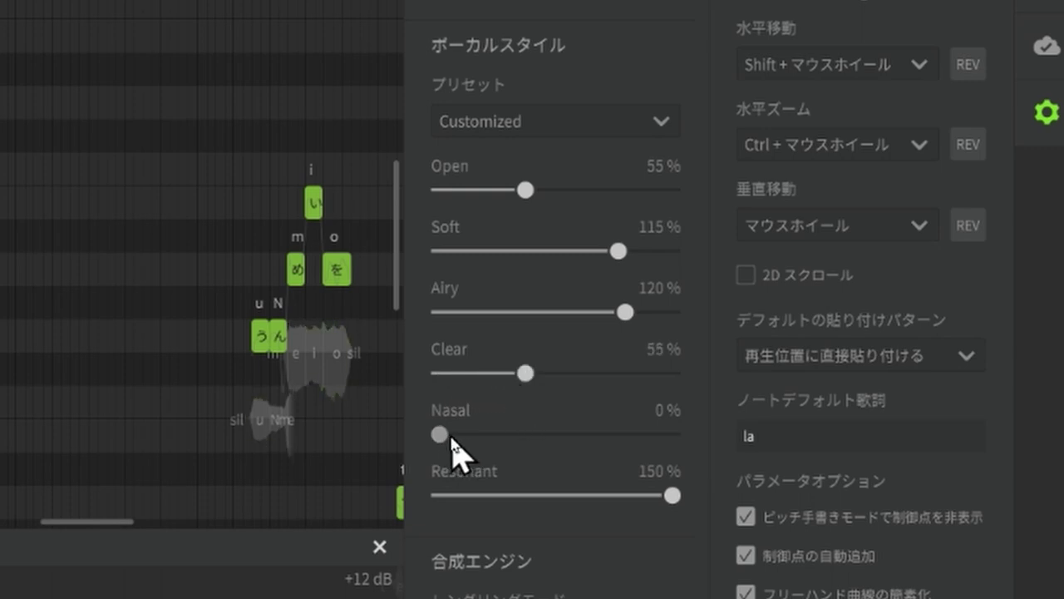
pyautogui.moveTo(451, 437); pyautogui.dragTo(602, 436)
pyautogui.click(657, 492)
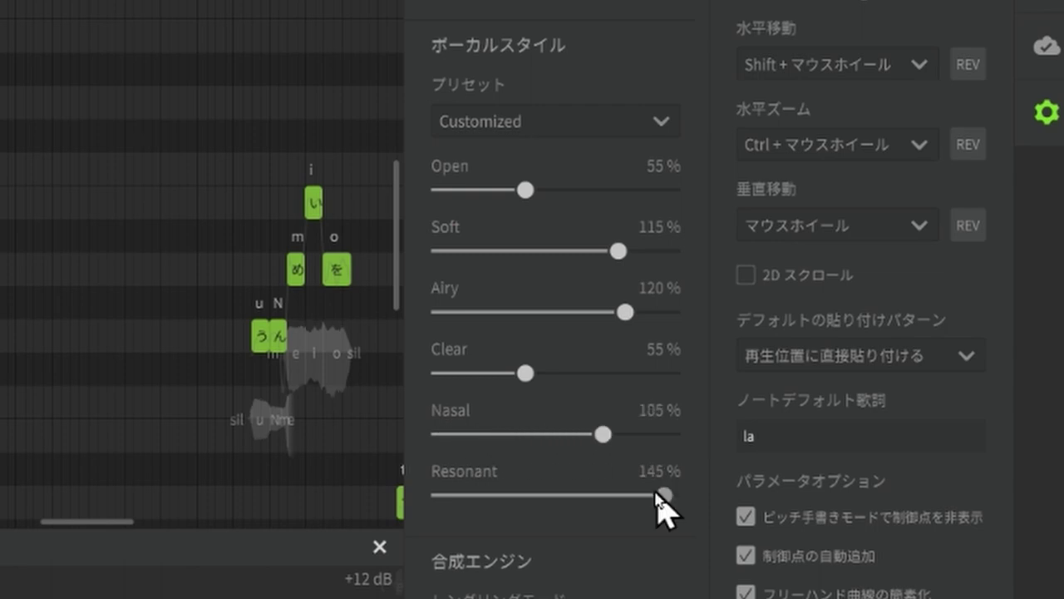
pyautogui.moveTo(657, 492); pyautogui.dragTo(542, 492)
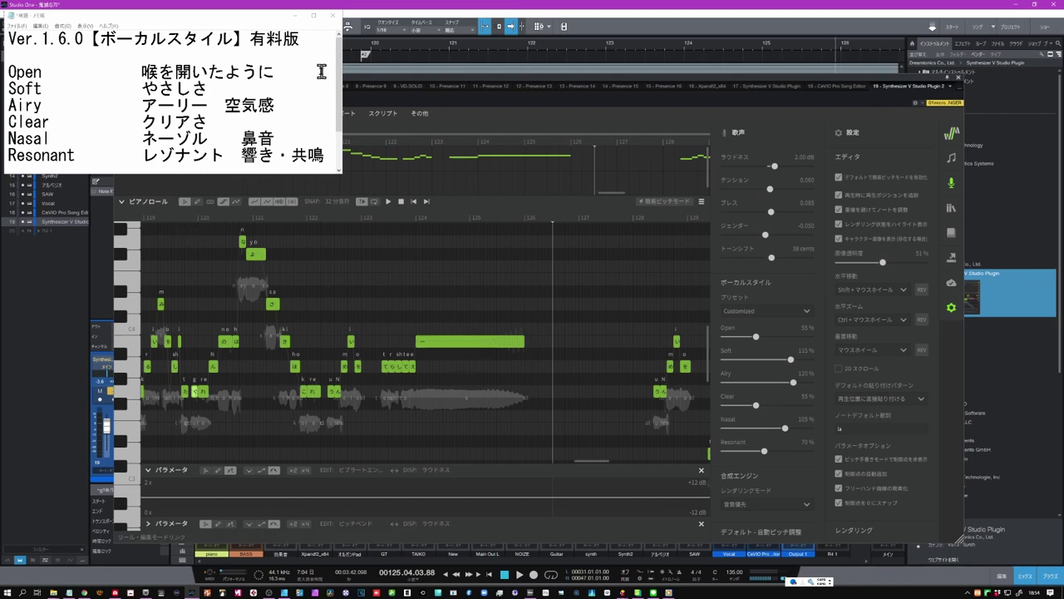
# - Return to the Studio One song window and play the song around bar 93 to hear the blended vocal styles
pyautogui.click(362, 49)
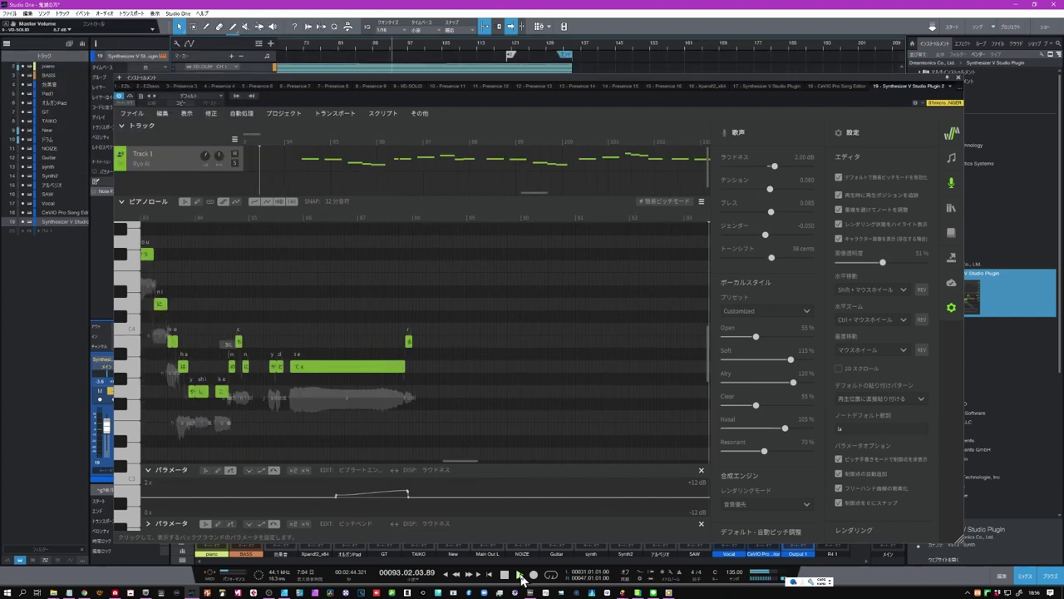
pyautogui.click(520, 574)
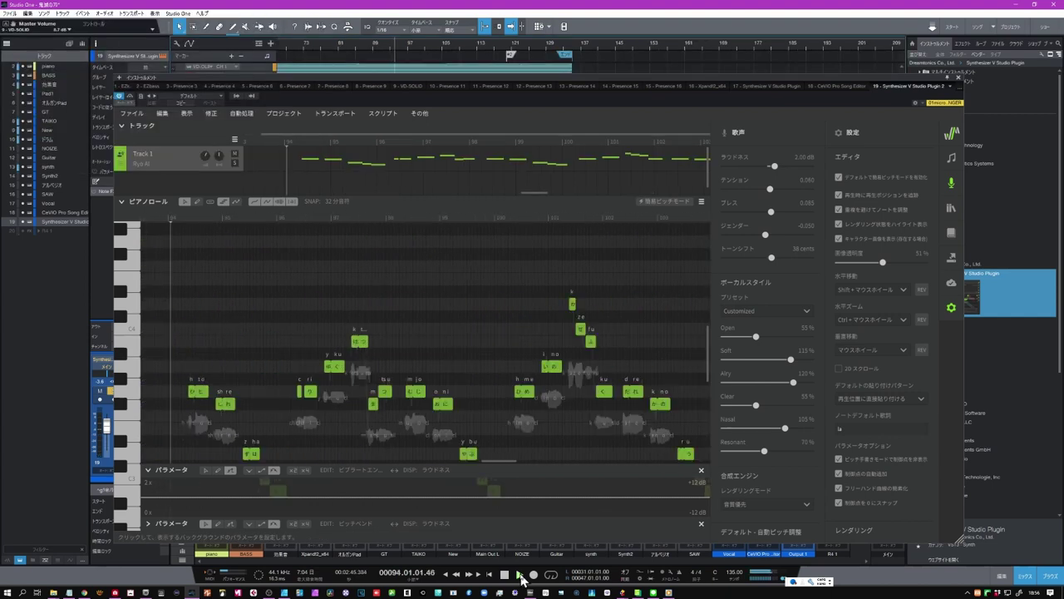